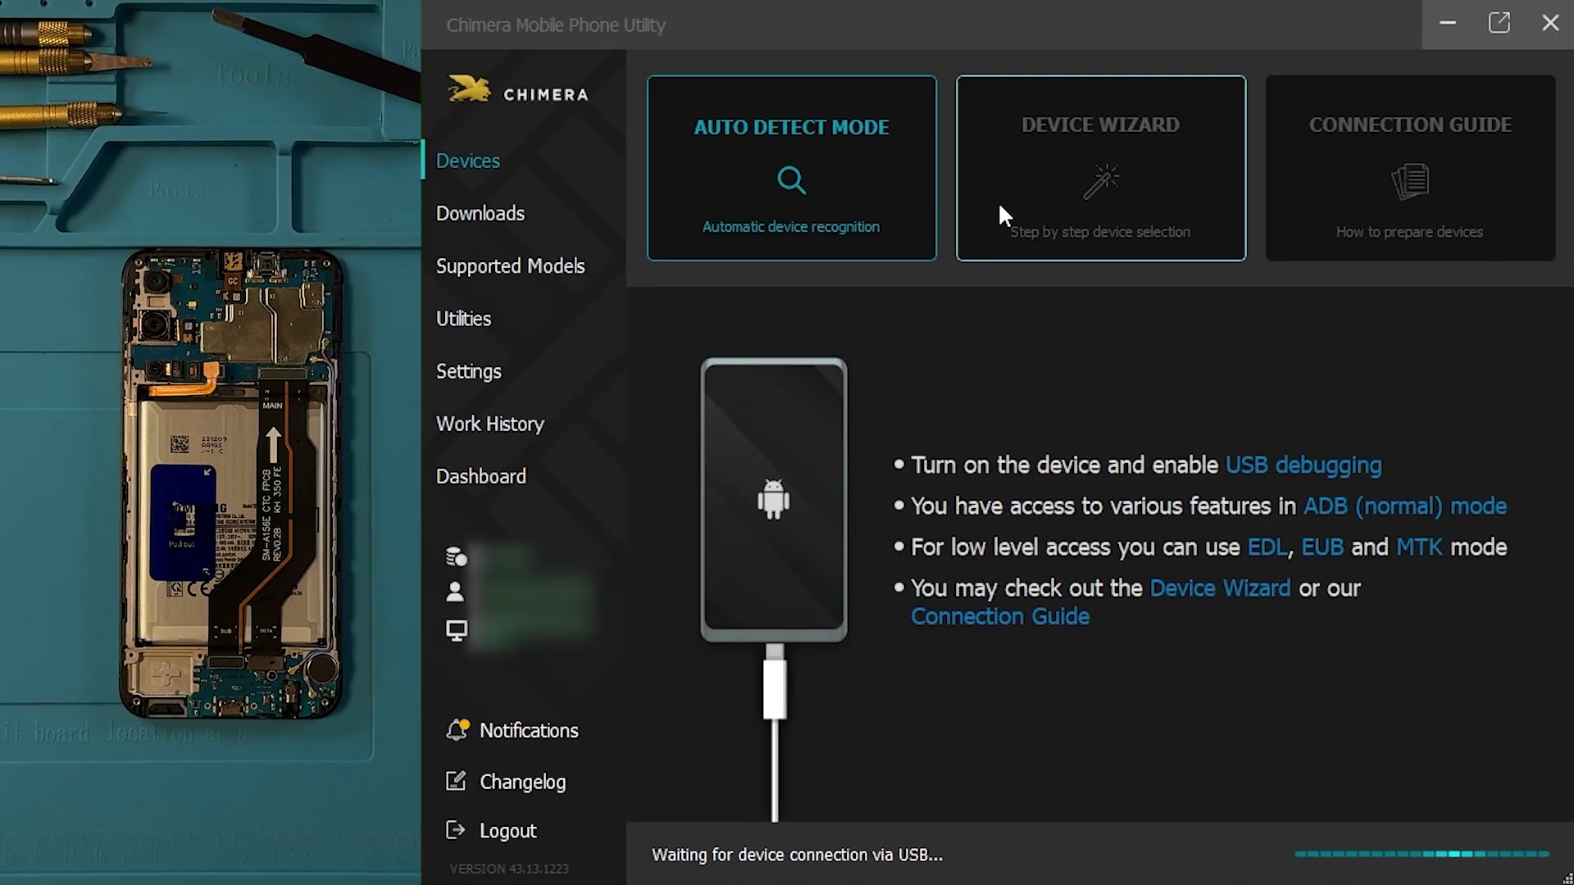
# Create a Samsung MTK virtual device set to Manual DA and Auth file selection
pyautogui.click(1003, 180)
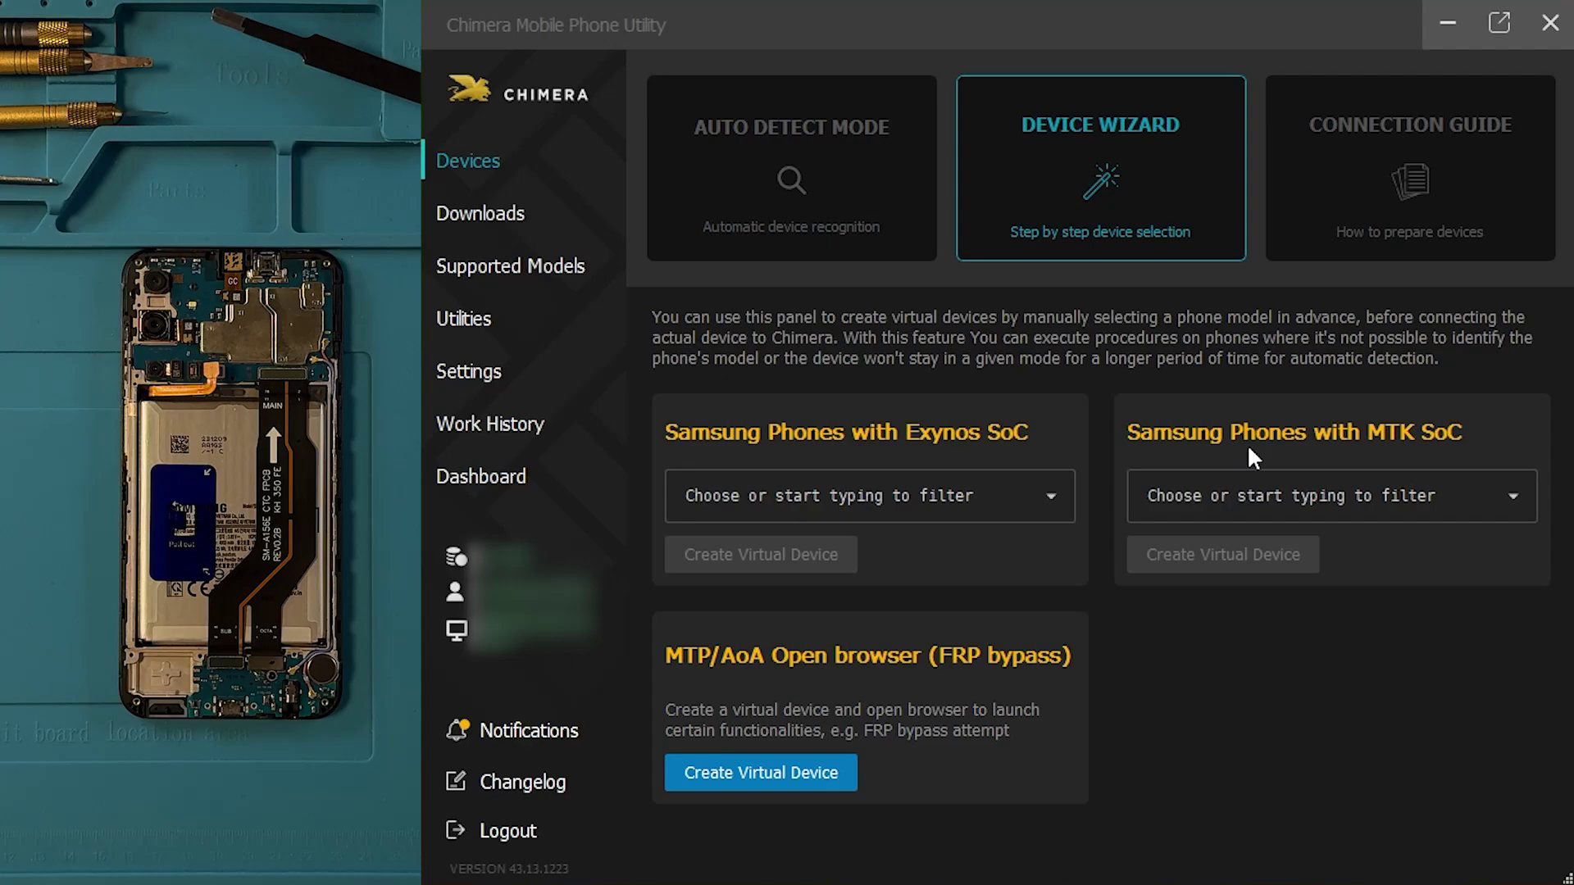
pyautogui.click(1288, 515)
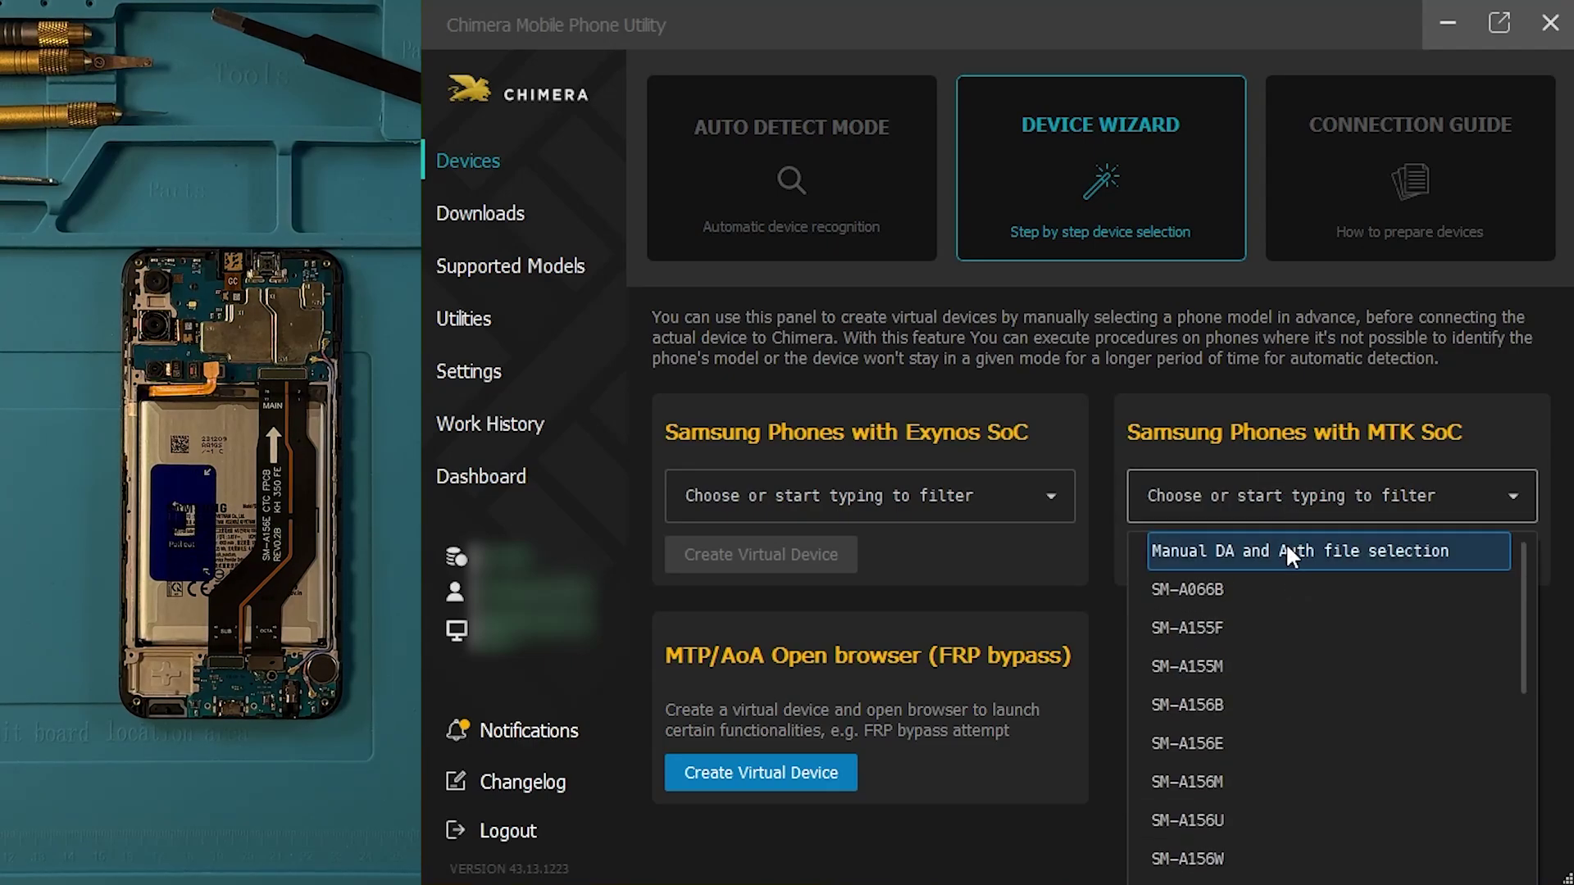
pyautogui.click(1285, 552)
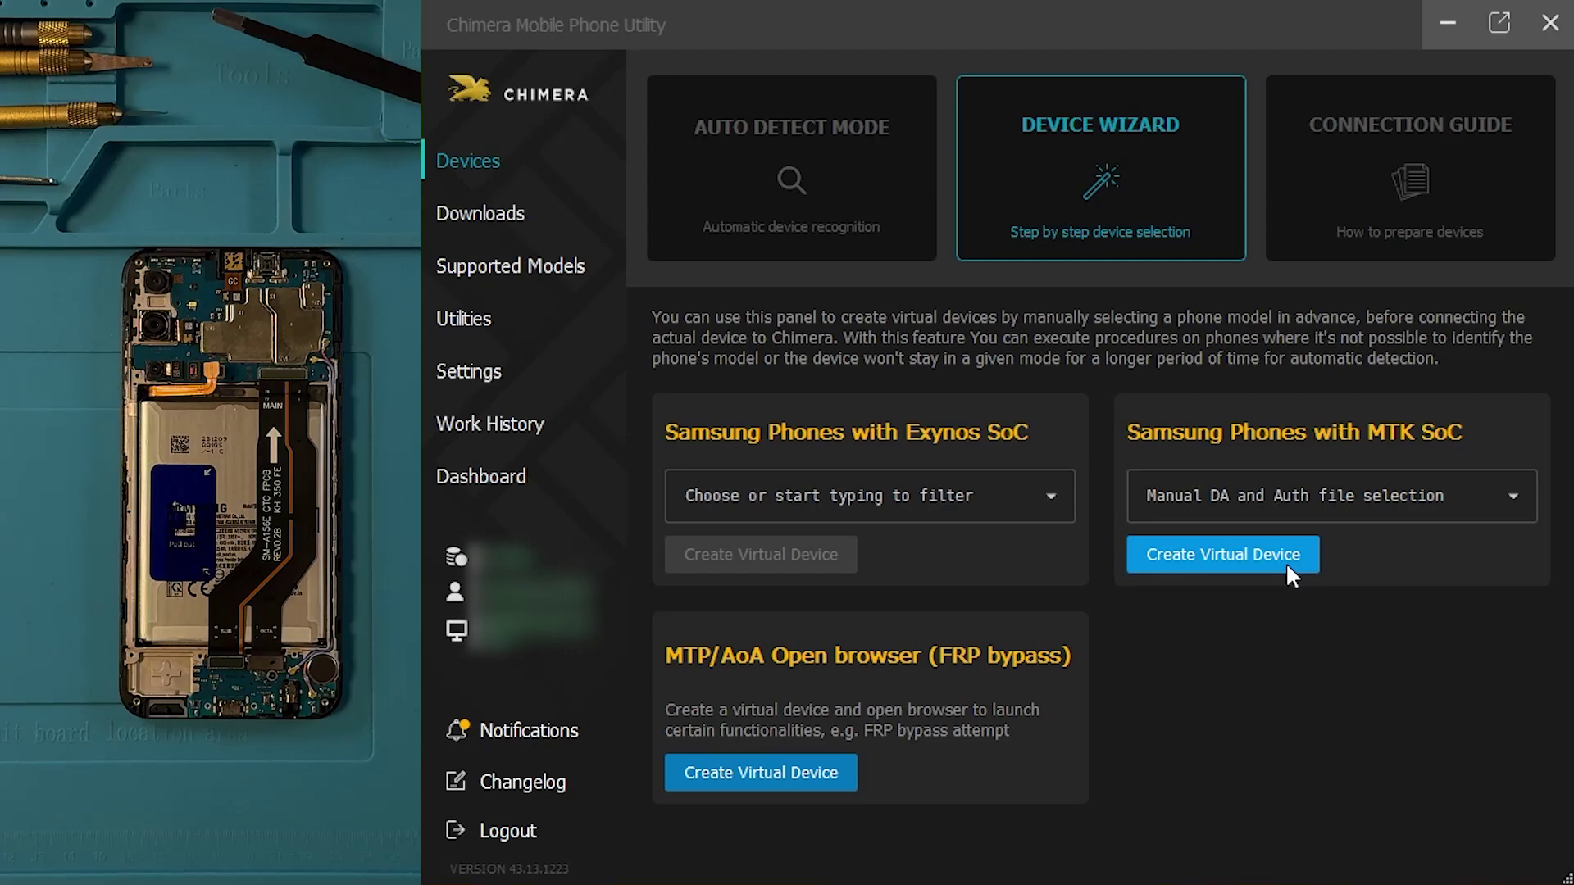
pyautogui.click(1194, 567)
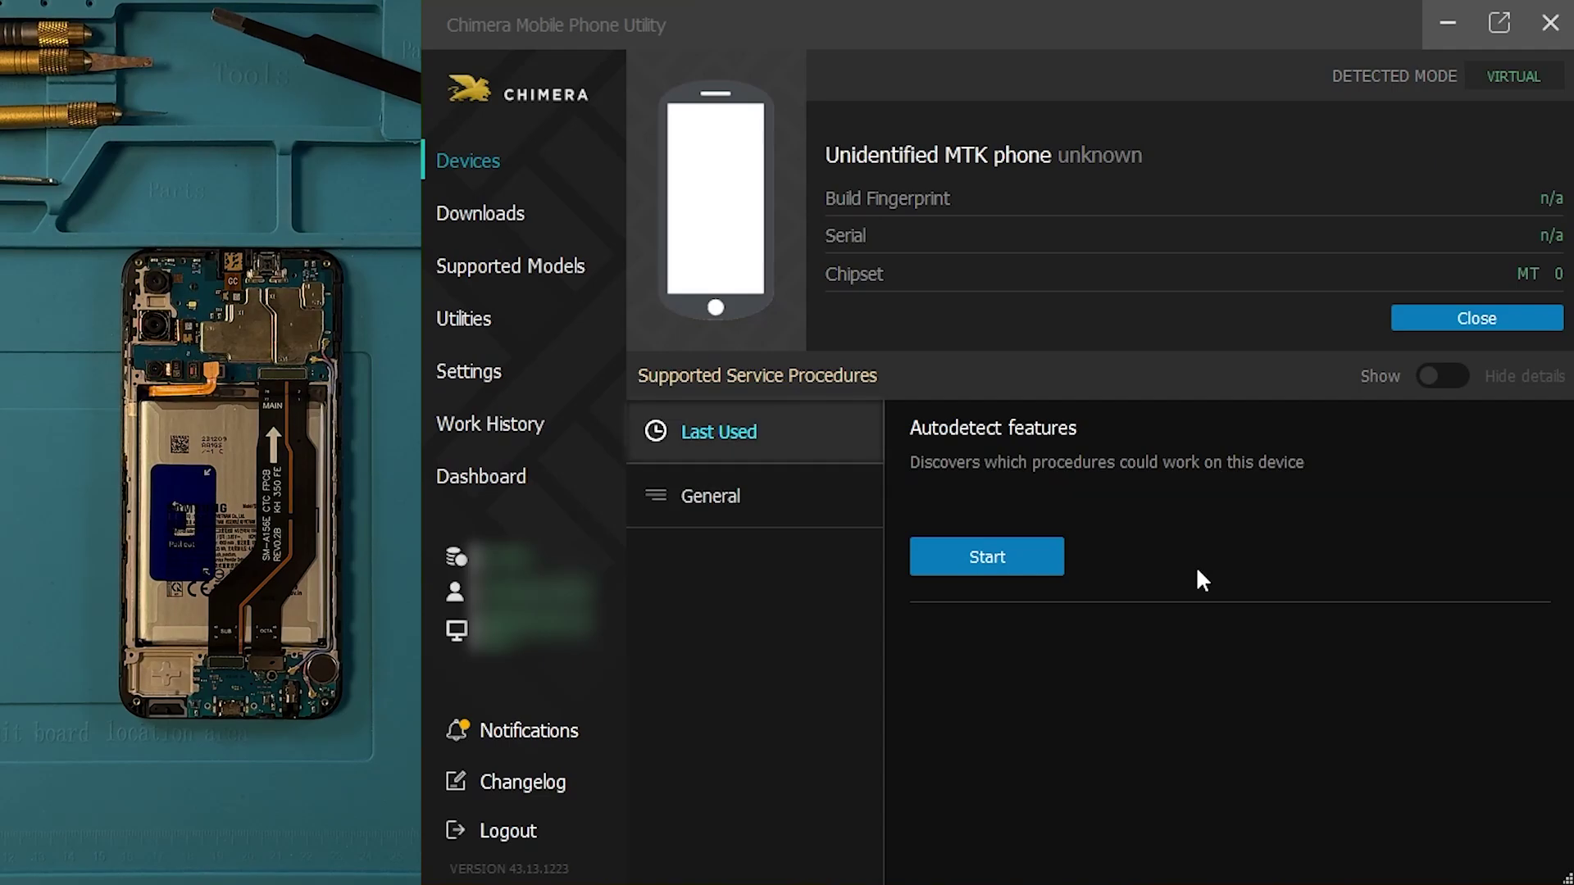
# Start Autodetect features from the Last Used section
pyautogui.click(1047, 564)
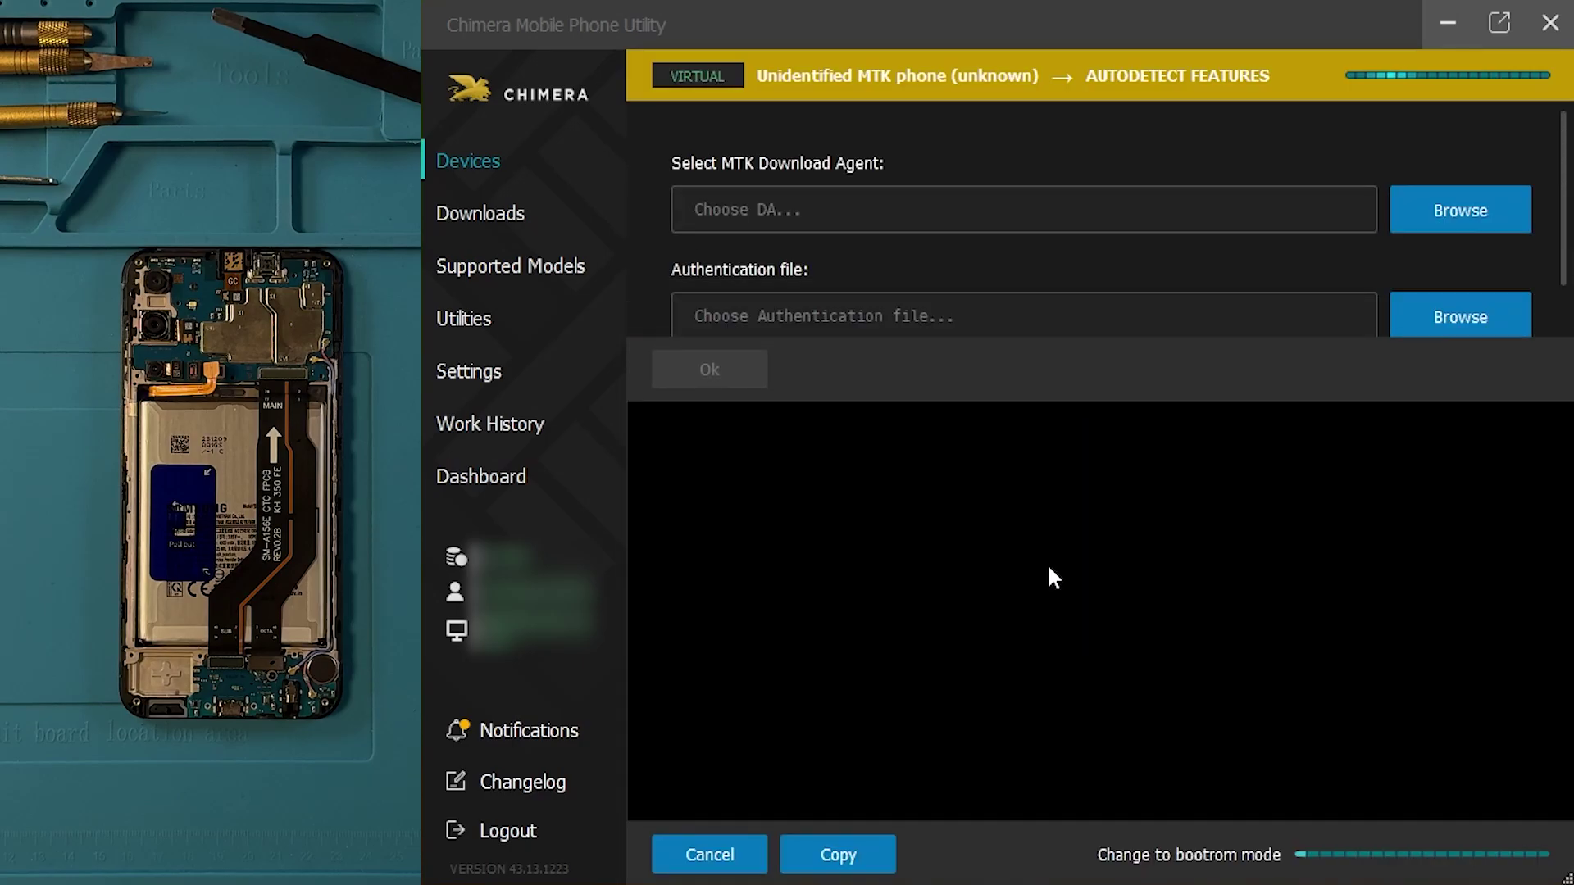
# Load DA_BR.bin as the download agent and auth_sv5.auth as the authentication file
pyautogui.click(1394, 224)
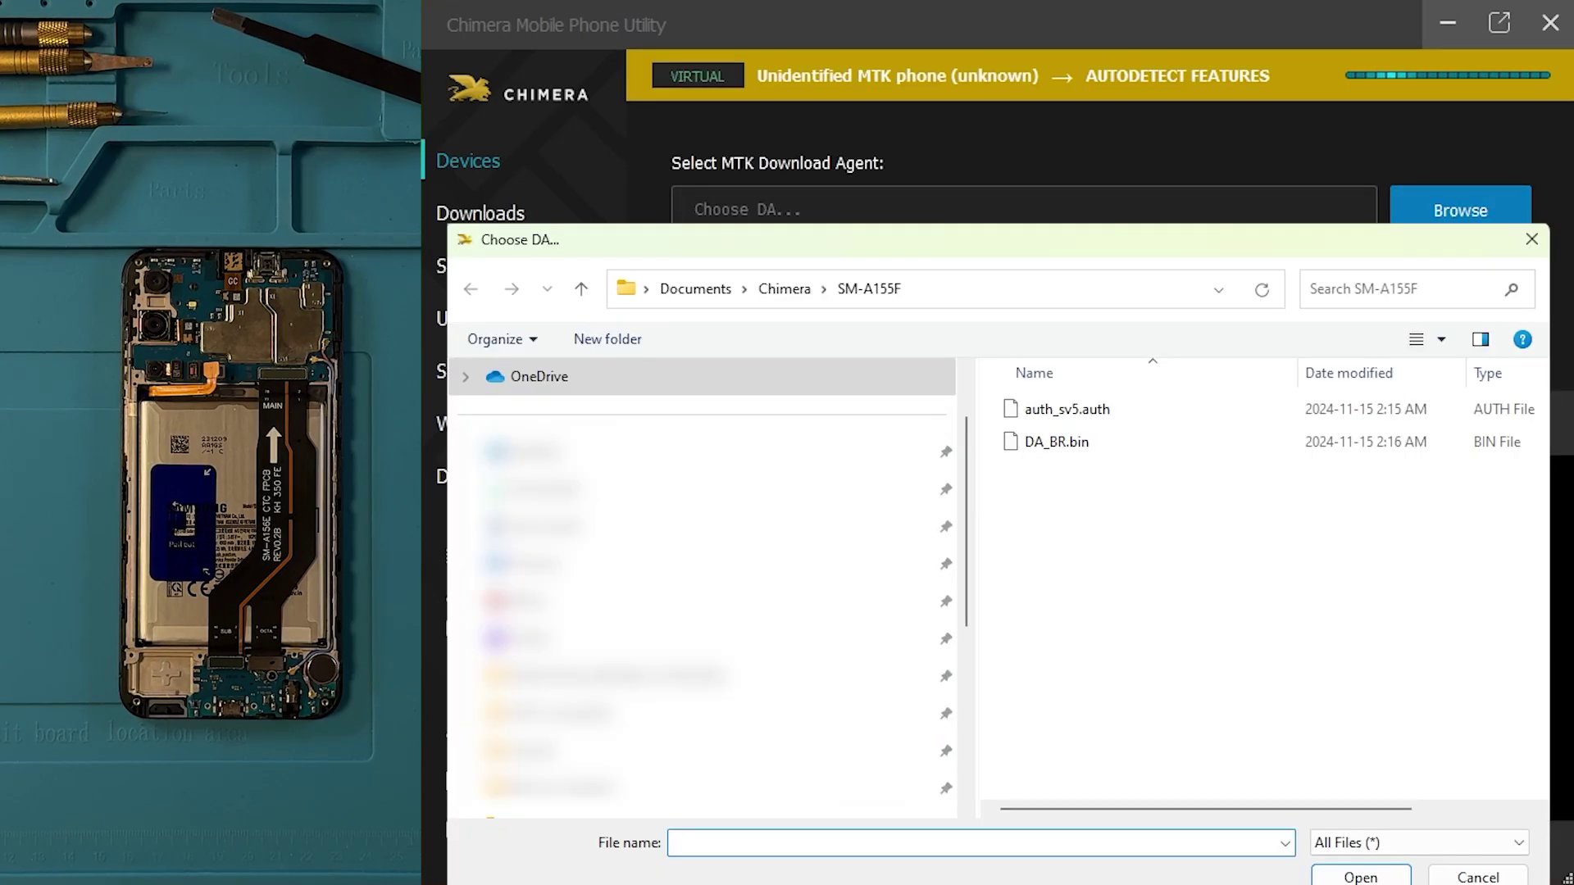
pyautogui.click(1072, 455)
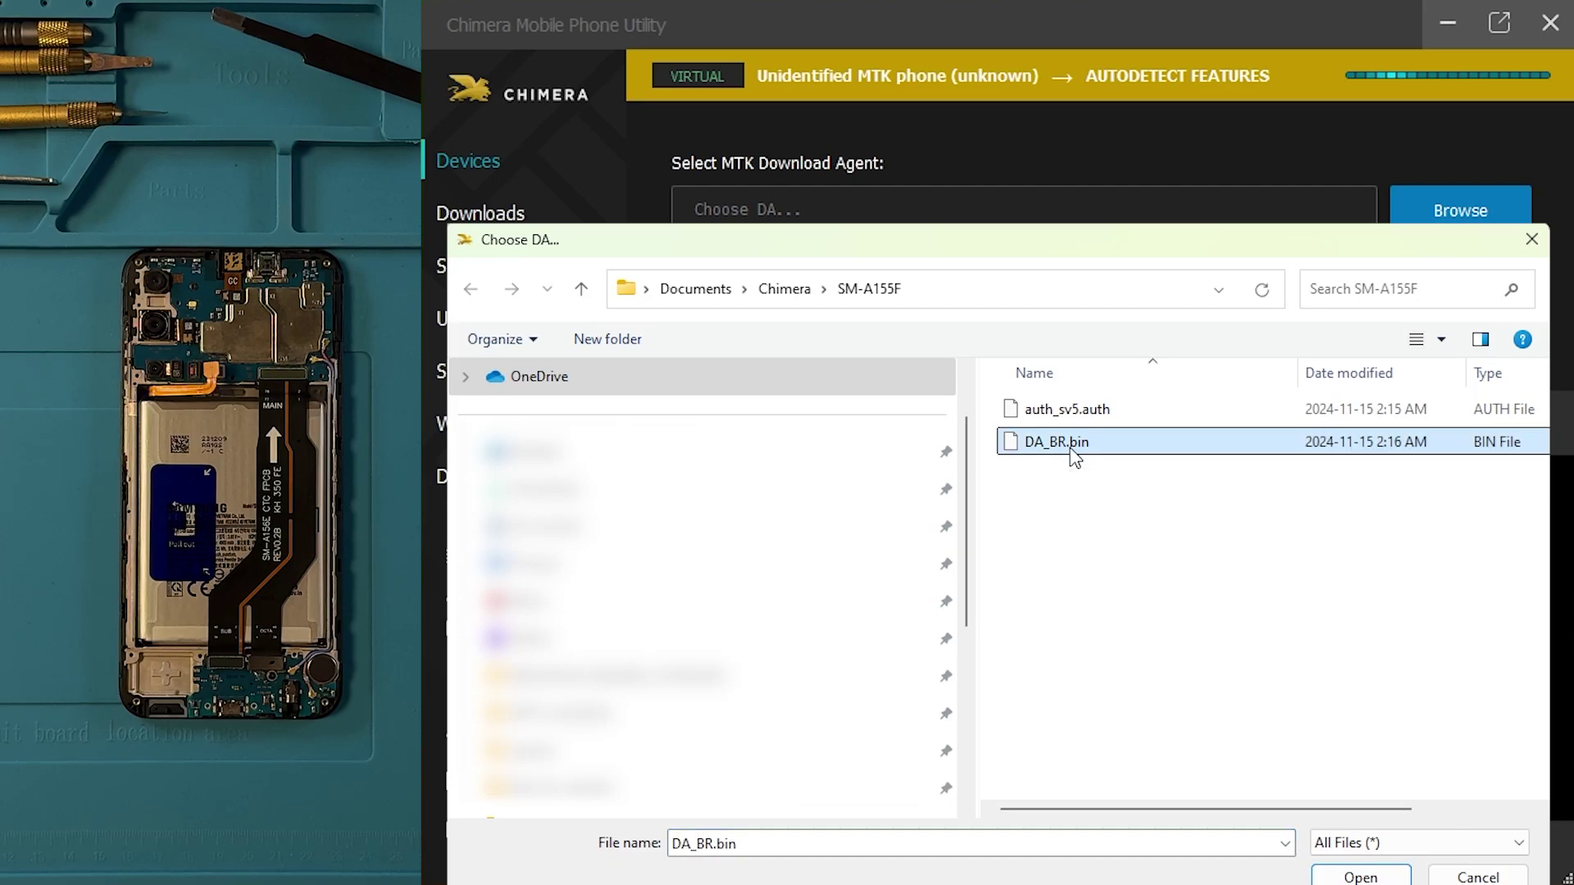
pyautogui.doubleClick(1073, 454)
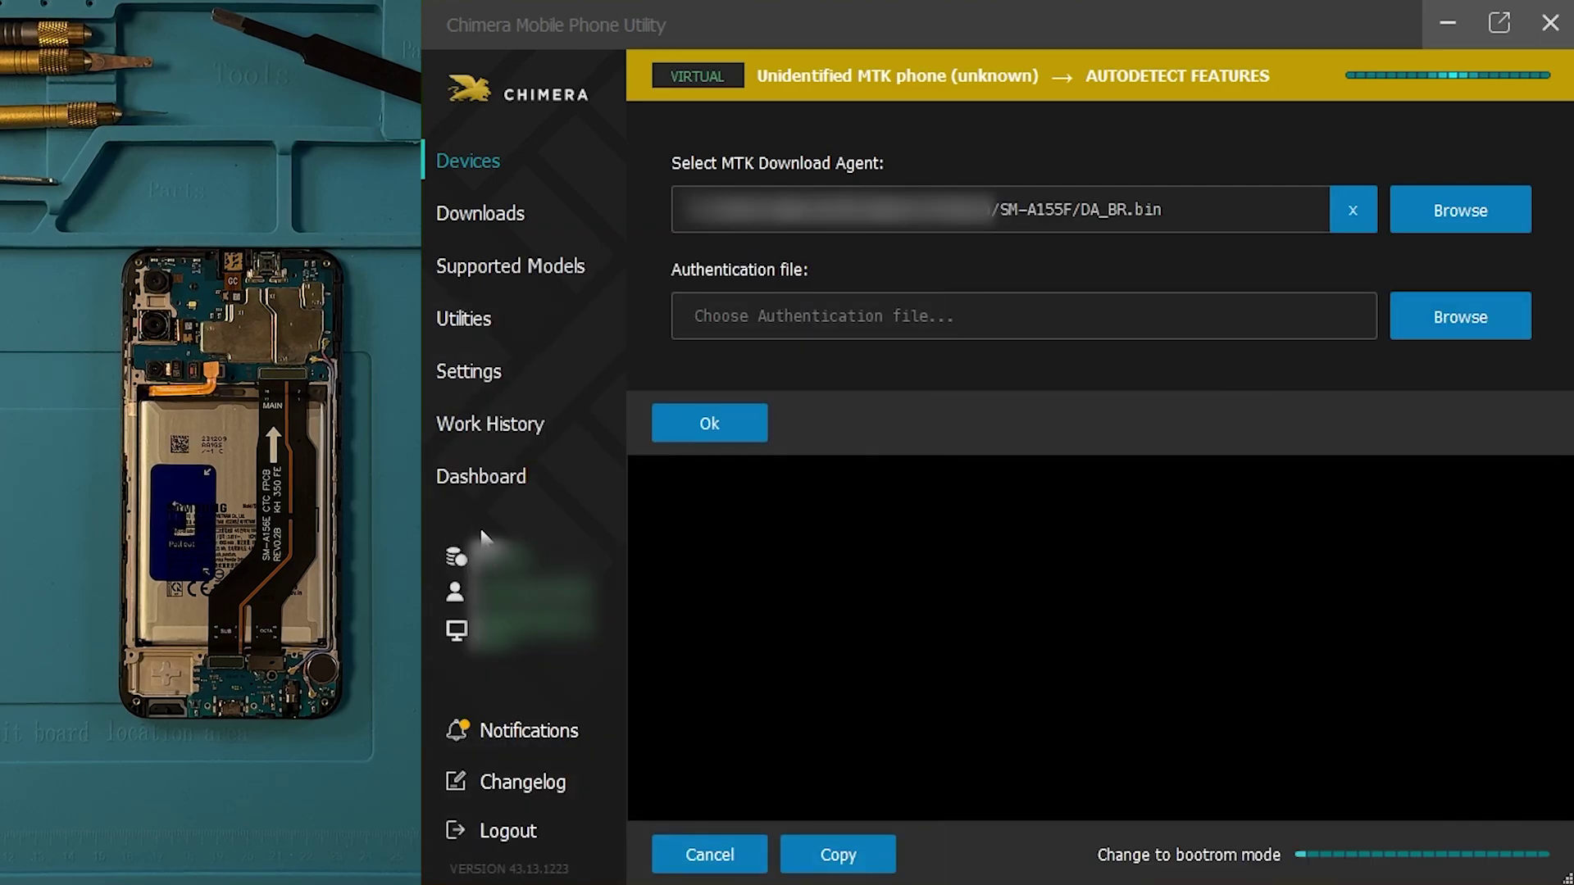
pyautogui.click(1425, 327)
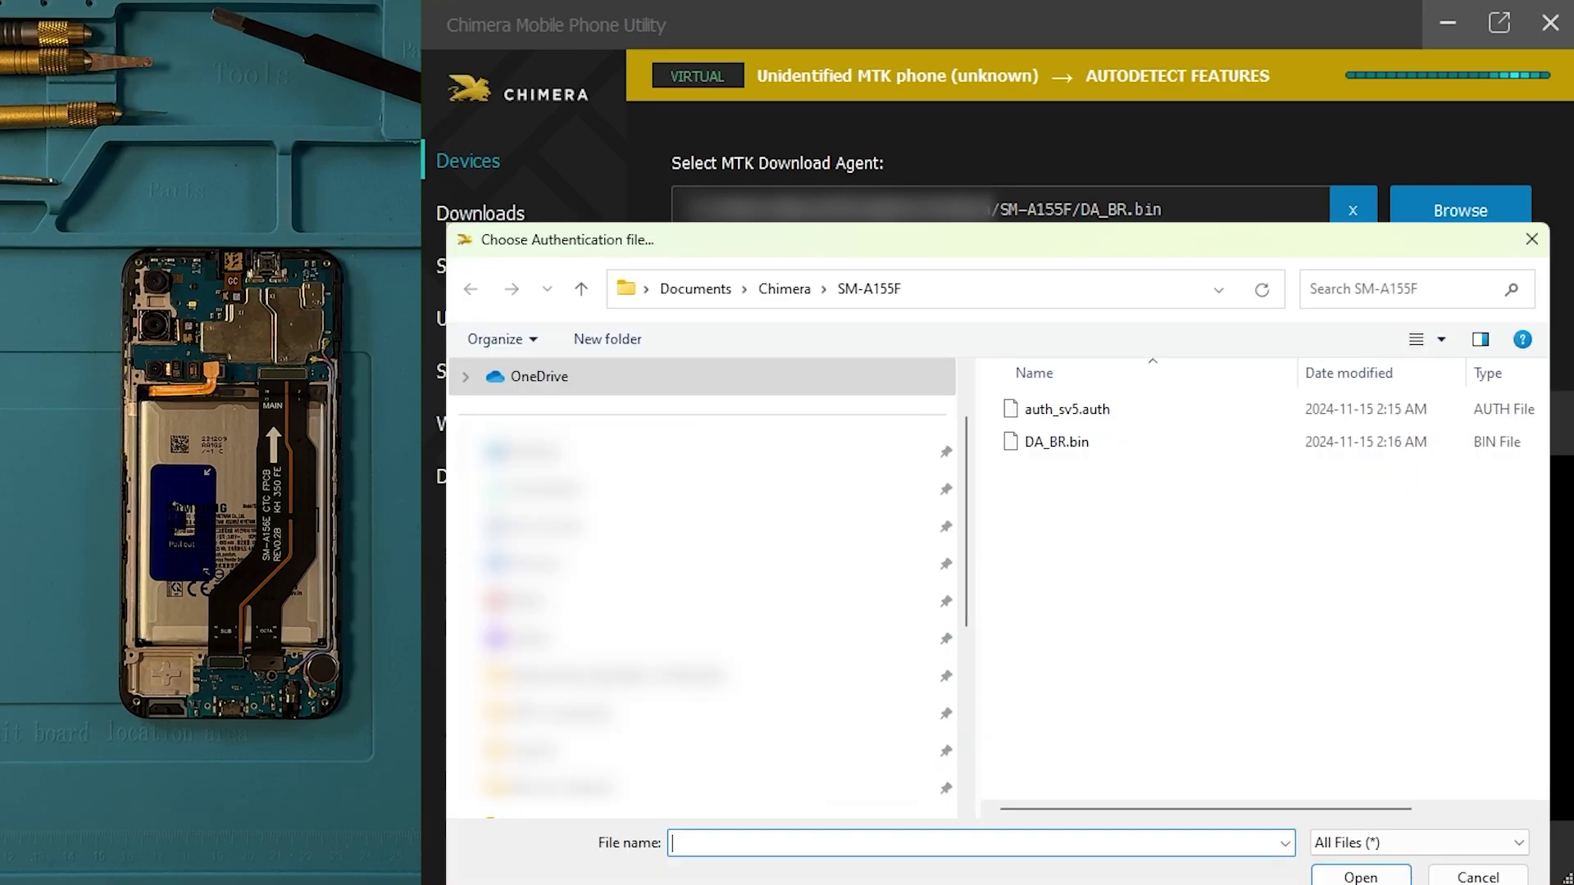
pyautogui.doubleClick(1168, 425)
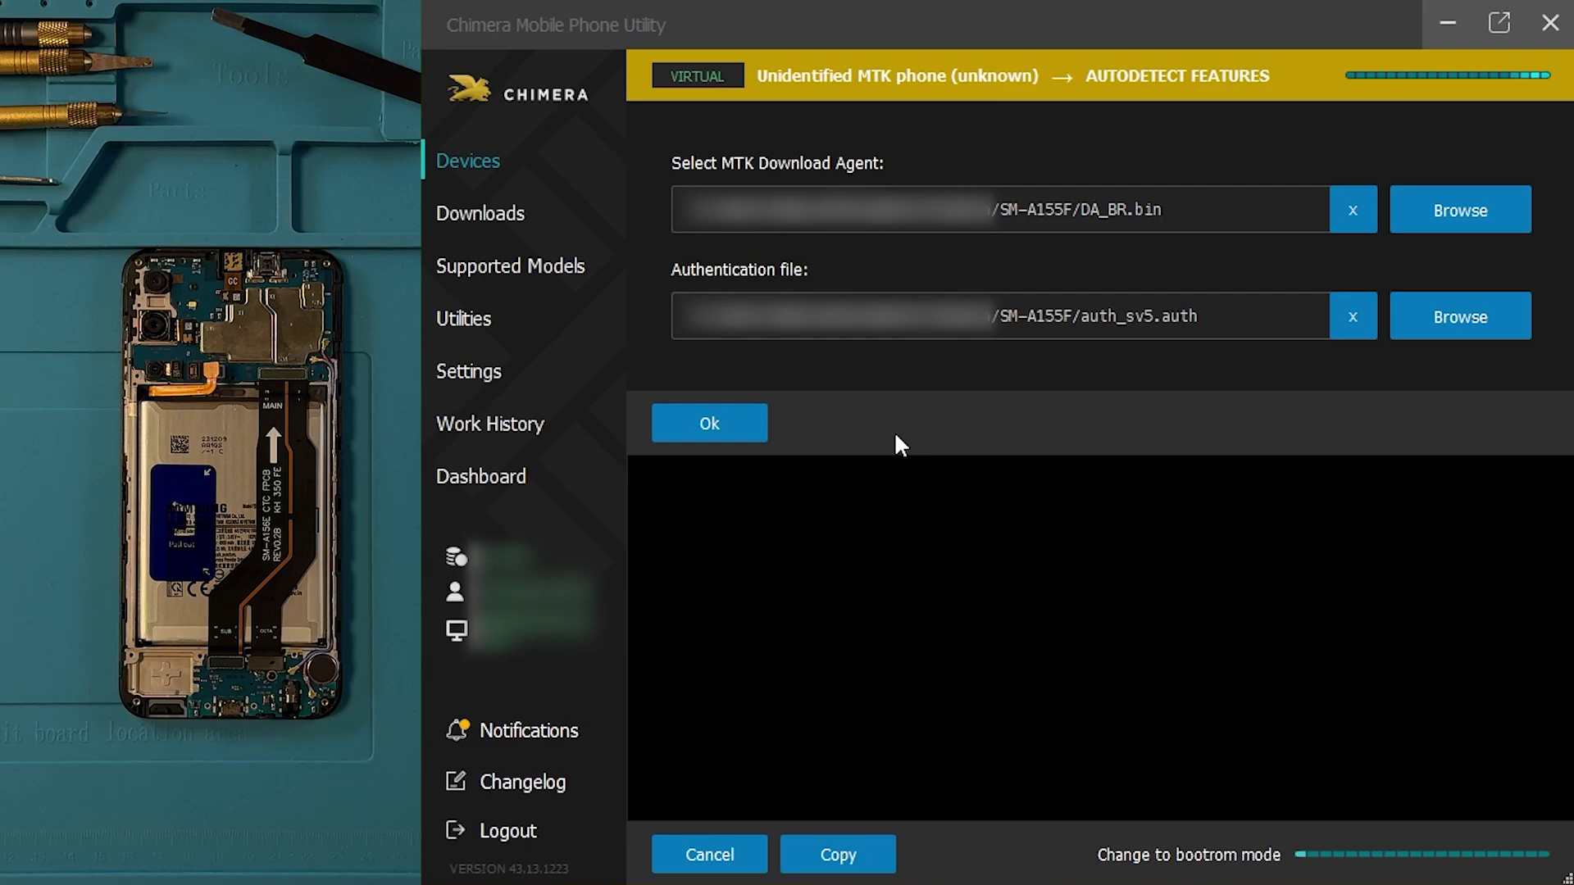
# Confirm the files, detect the Galaxy A15 in MTK bootrom mode, and save to history
pyautogui.click(752, 426)
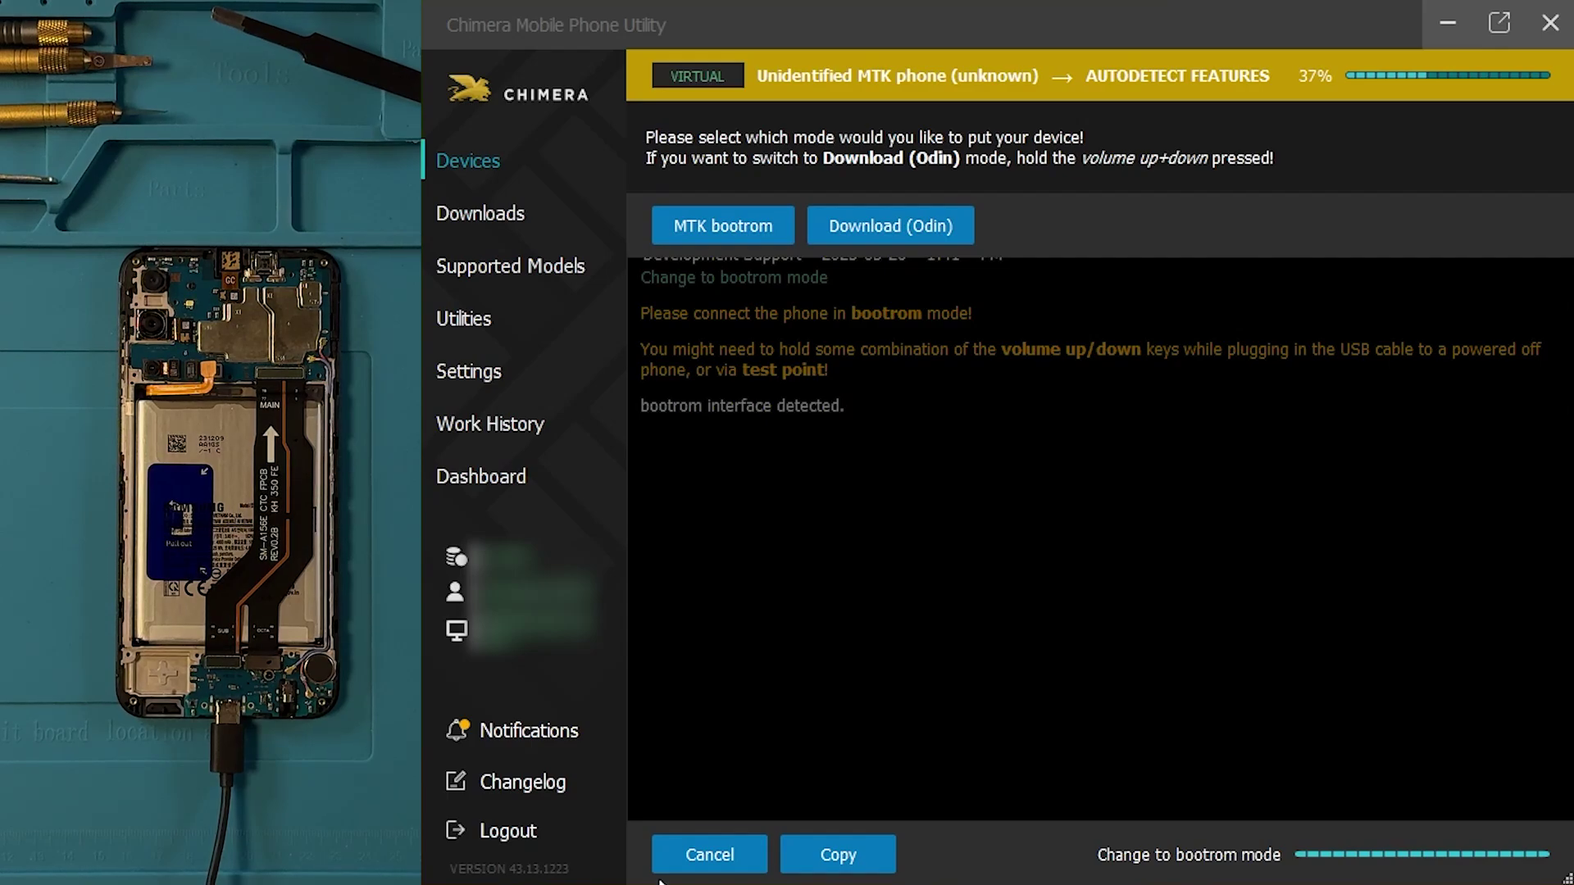
pyautogui.click(734, 241)
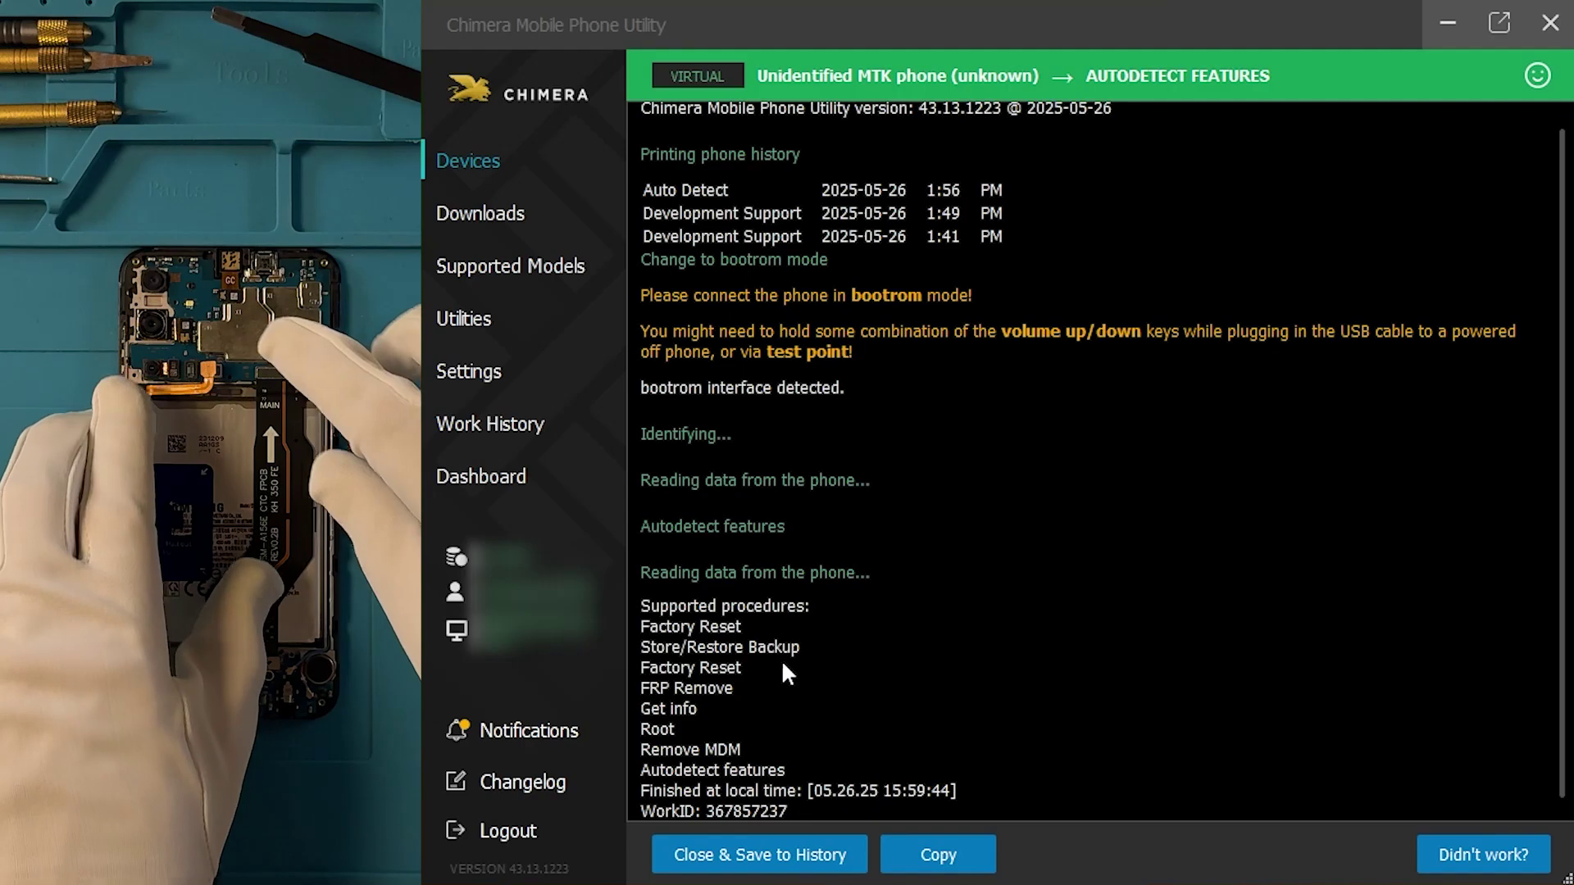
pyautogui.scroll(-1, 826, 689)
pyautogui.click(830, 851)
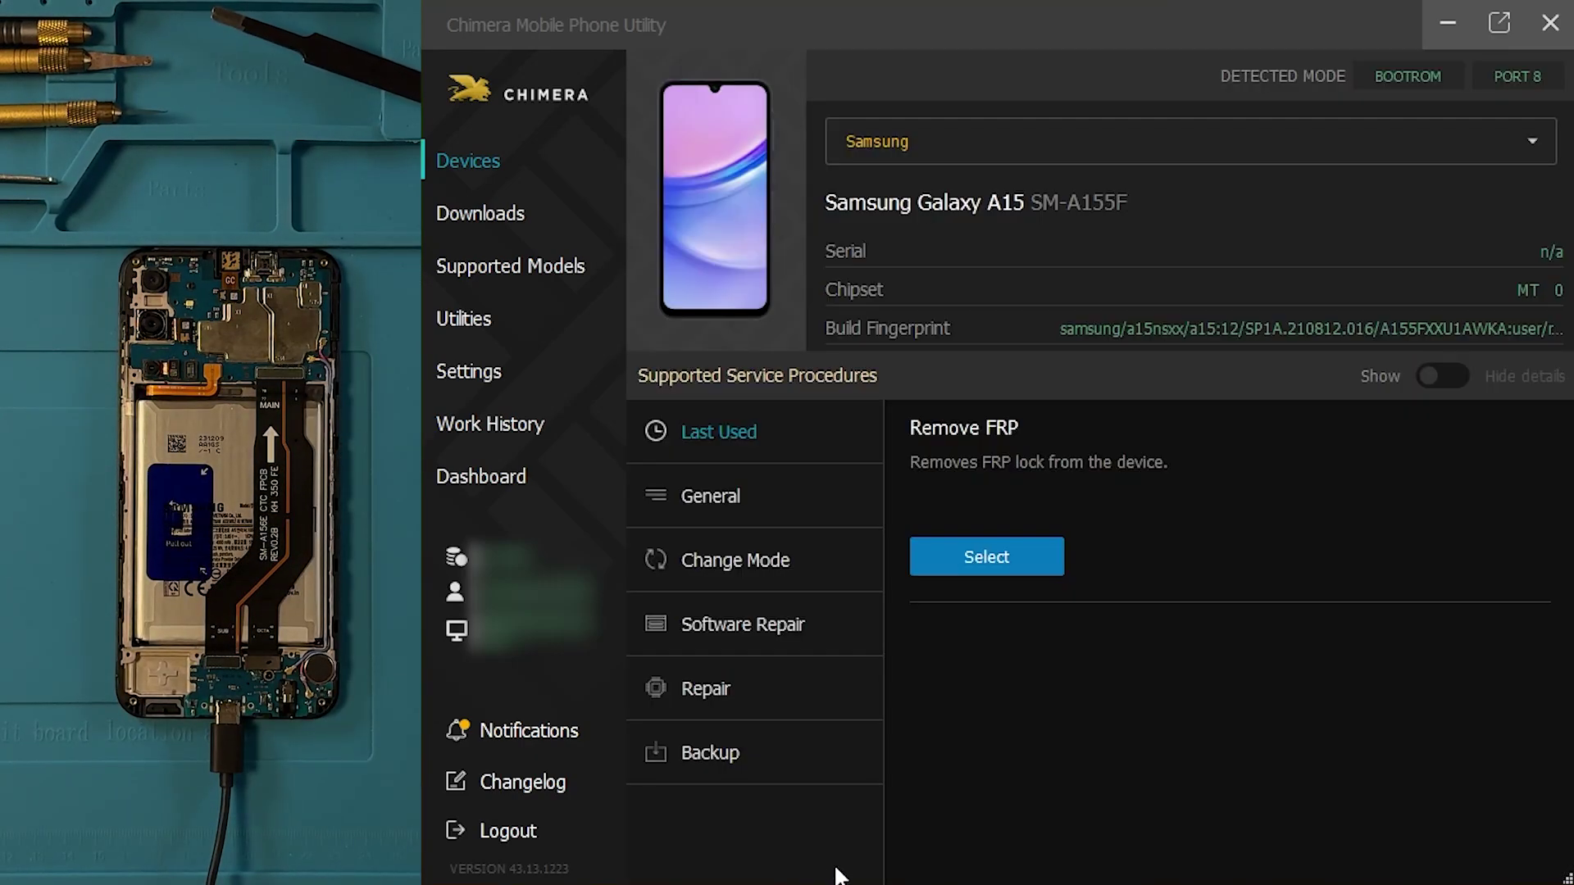
# Browse the General, Change Mode, Software Repair, Repair and Backup categories, ending on General
pyautogui.click(857, 490)
pyautogui.click(852, 555)
pyautogui.click(853, 626)
pyautogui.click(845, 686)
pyautogui.click(852, 756)
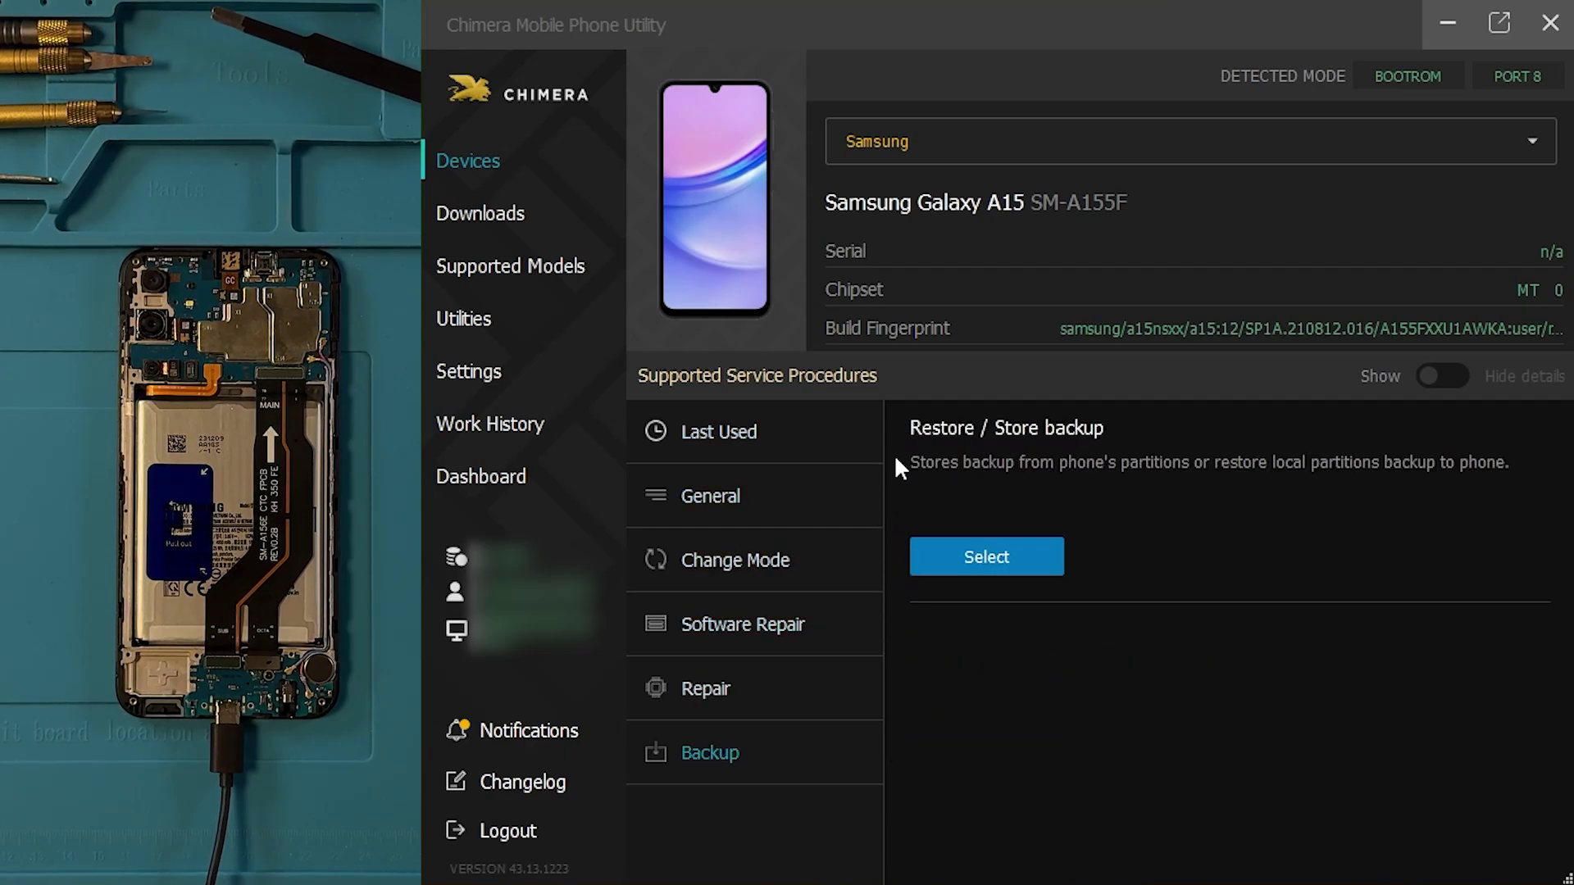
pyautogui.click(856, 496)
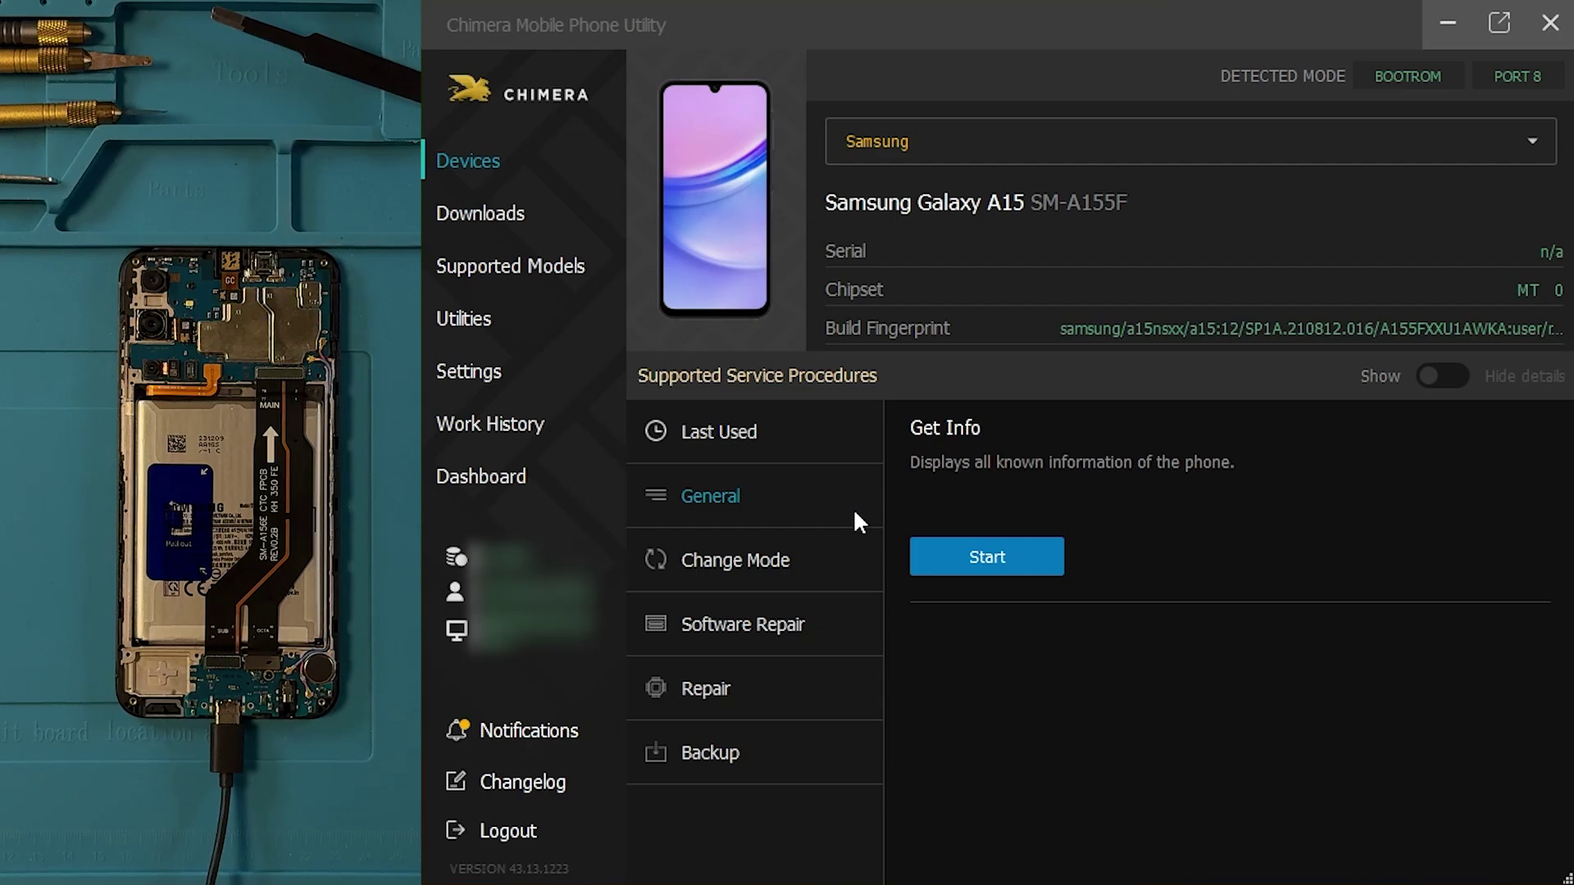